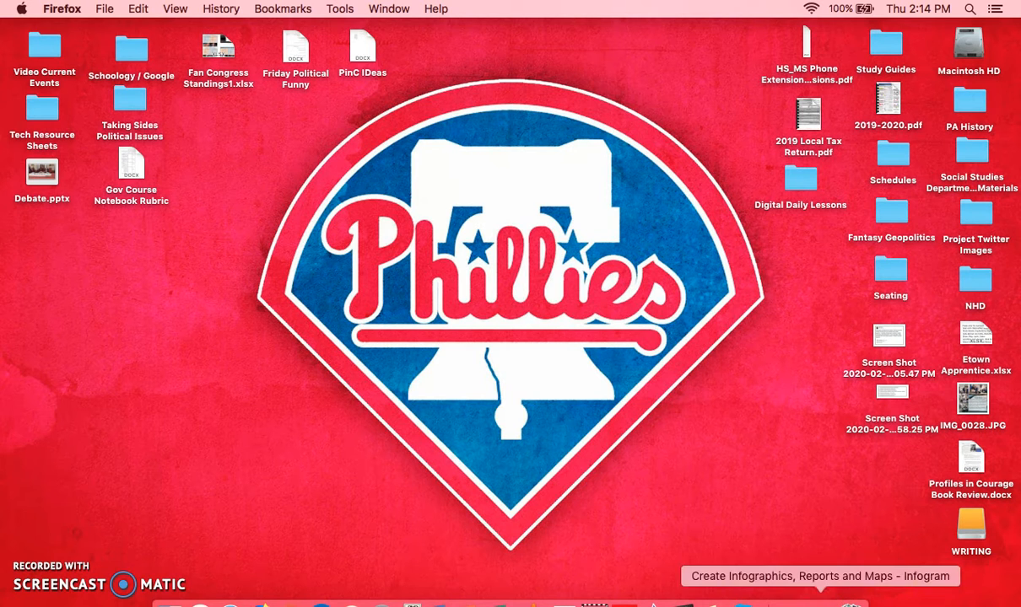
Open Infogram in the browser, sign up with the school Google account, and open the Infographics template library
{"action": "left_click", "coordinate": [820, 601]}
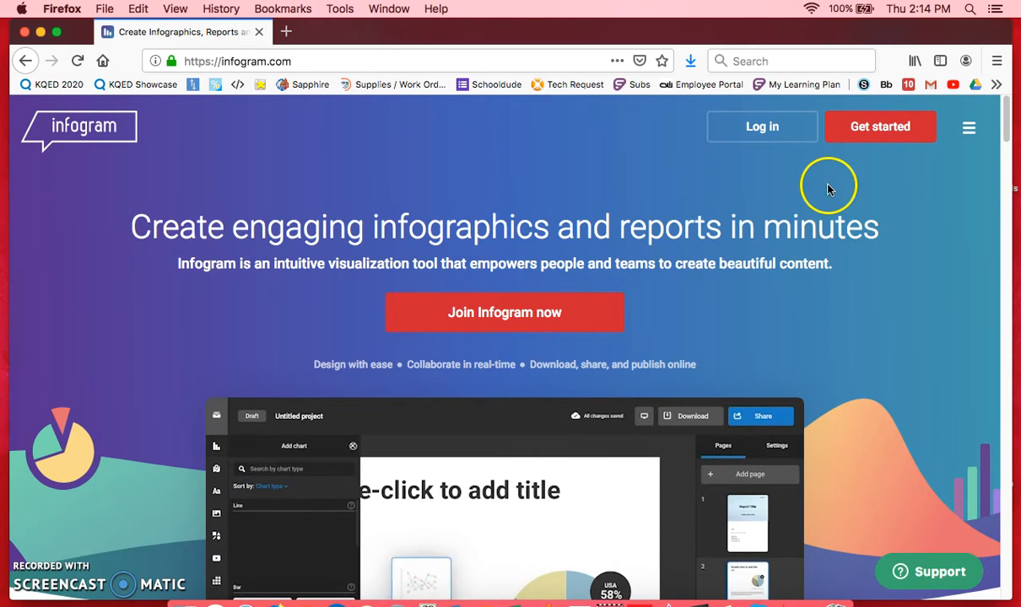
{"action": "left_click", "coordinate": [883, 131]}
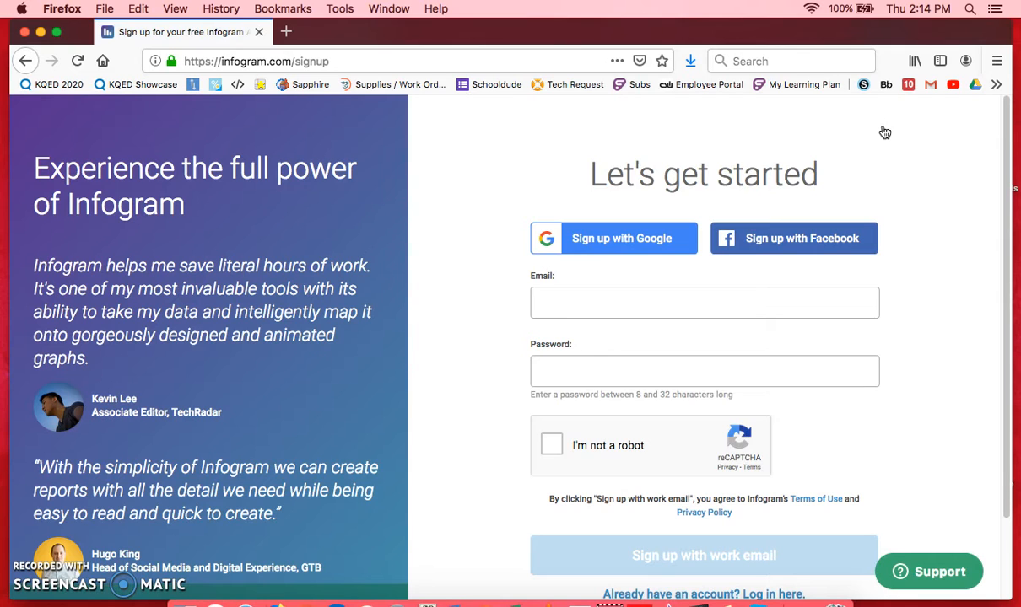
{"action": "left_click", "coordinate": [615, 245]}
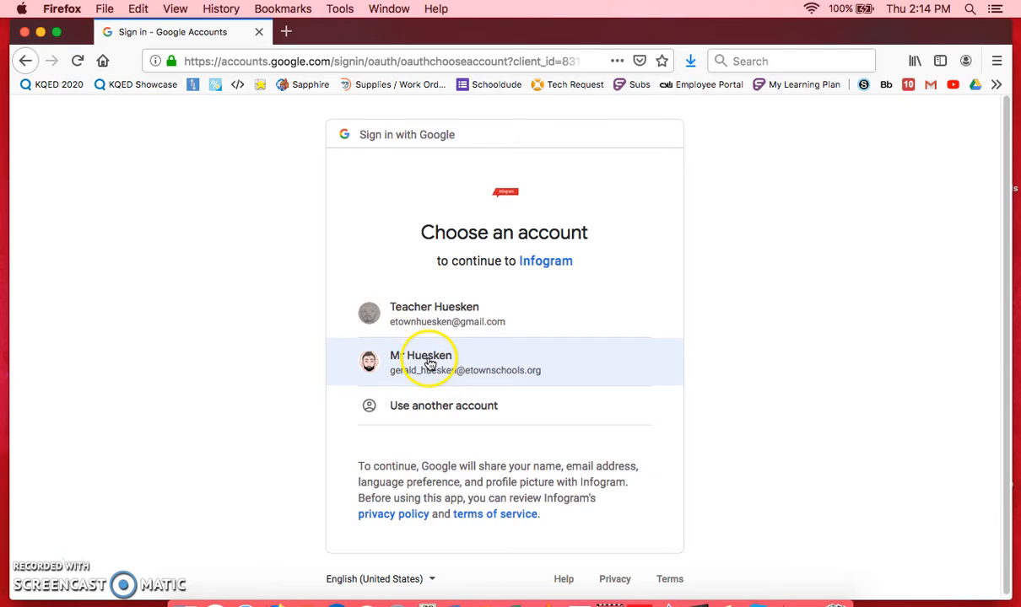
{"action": "left_click", "coordinate": [430, 363]}
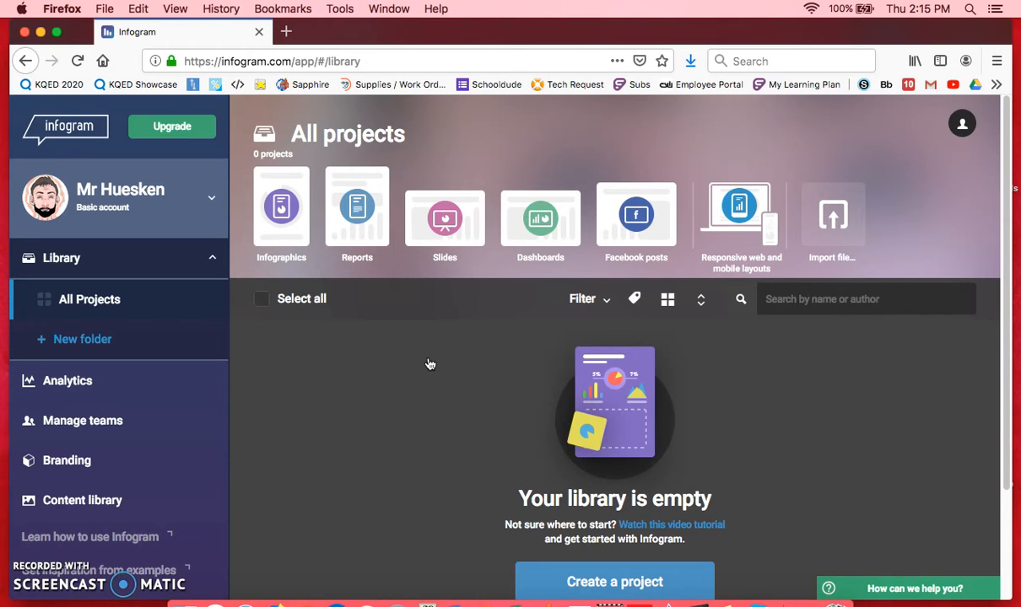
{"action": "left_click", "coordinate": [281, 216]}
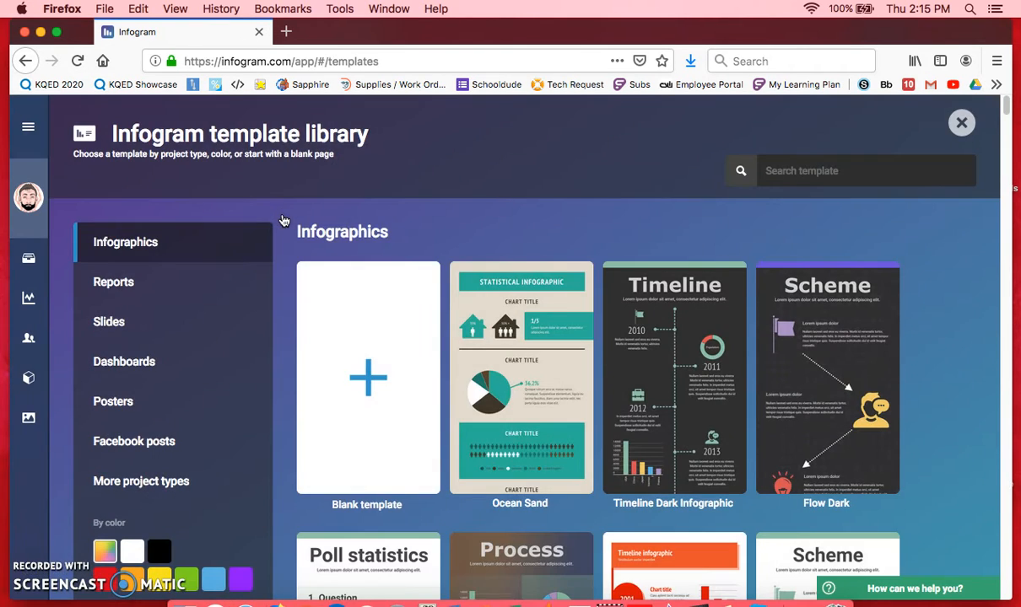
Preview the Thanksgiving Infographic template and close the preview
{"action": "left_click_drag", "start_coordinate": [1005, 107], "coordinate": [1003, 158]}
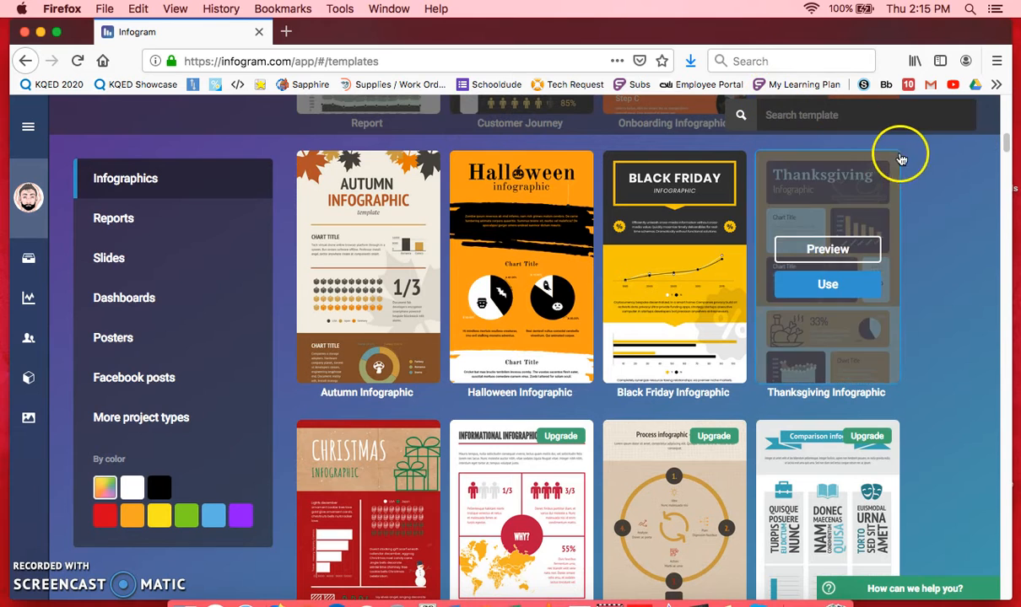
{"action": "mouse_move", "coordinate": [841, 276]}
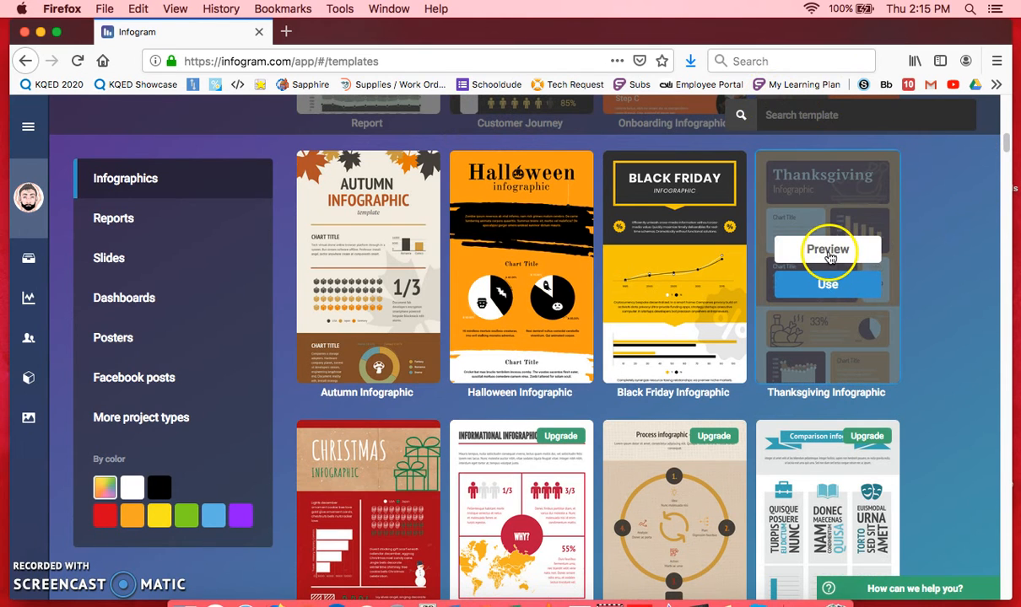
{"action": "left_click", "coordinate": [828, 254]}
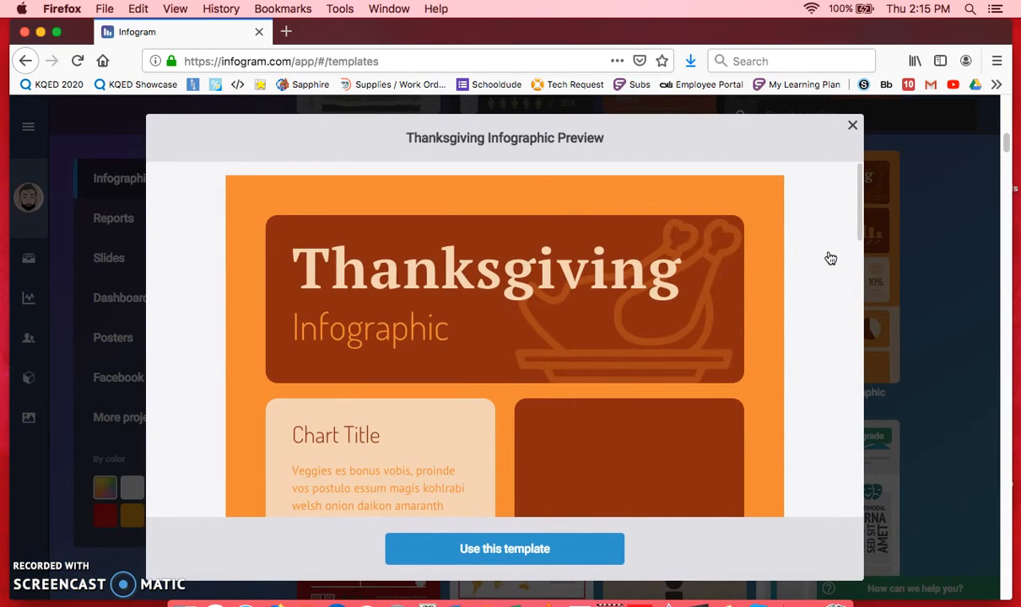
{"action": "mouse_move", "coordinate": [857, 226]}
{"action": "left_mouse_down"}
{"action": "mouse_move", "coordinate": [854, 449]}
{"action": "mouse_move", "coordinate": [855, 226]}
{"action": "left_mouse_up"}
{"action": "left_click", "coordinate": [852, 125]}
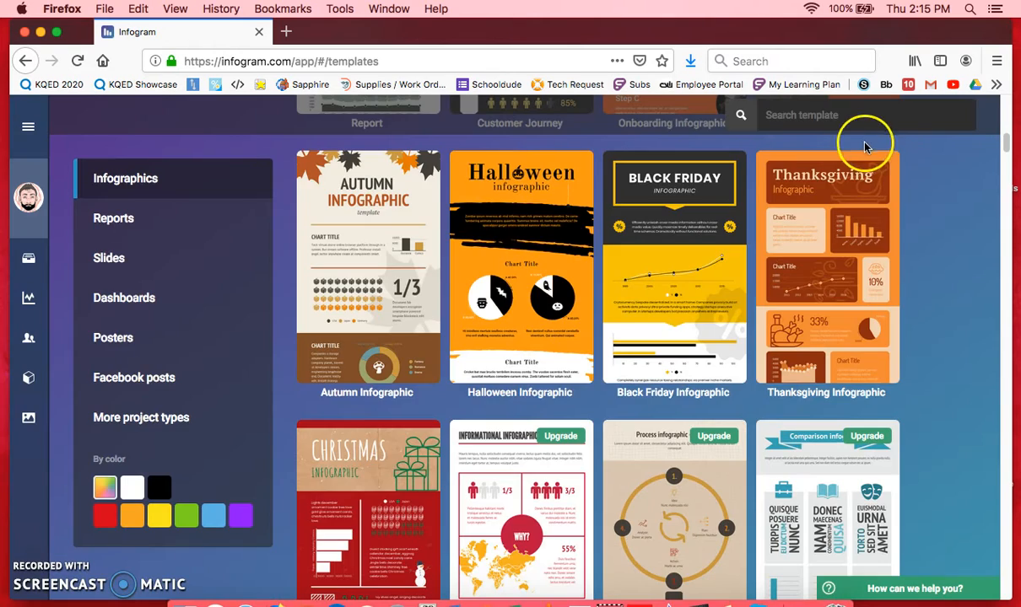
Preview the Visual Resume template further down the library and close the preview
{"action": "left_click_drag", "start_coordinate": [1006, 145], "coordinate": [1004, 191]}
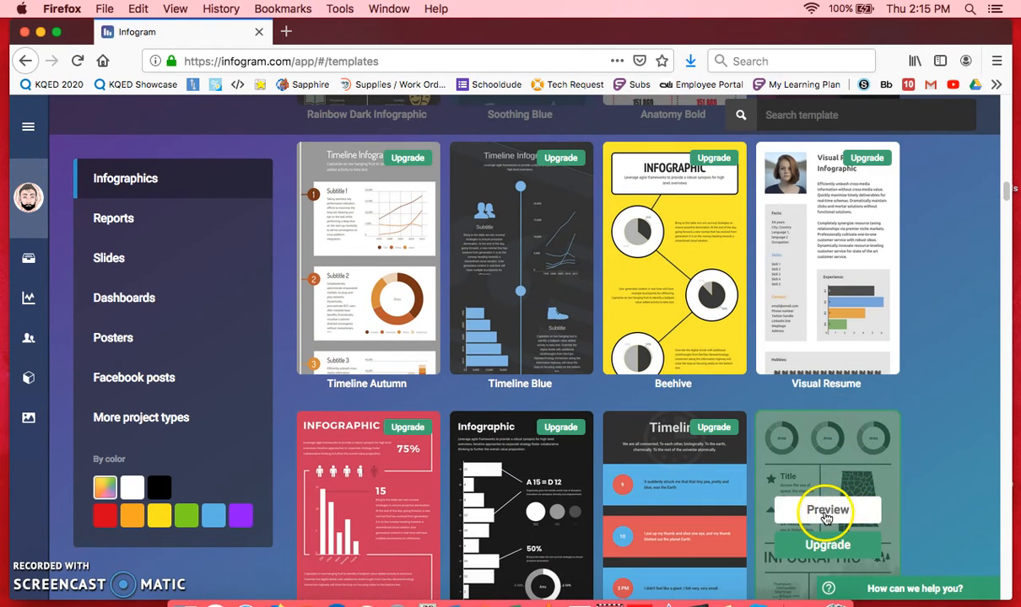
{"action": "left_click", "coordinate": [827, 242]}
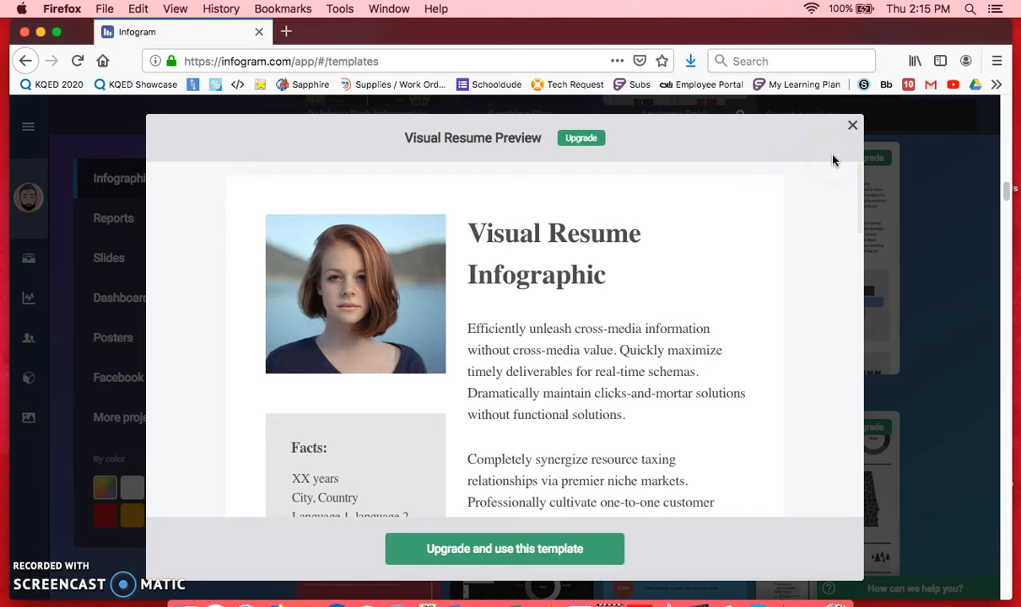
{"action": "left_click", "coordinate": [849, 127]}
{"action": "left_click", "coordinate": [923, 213]}
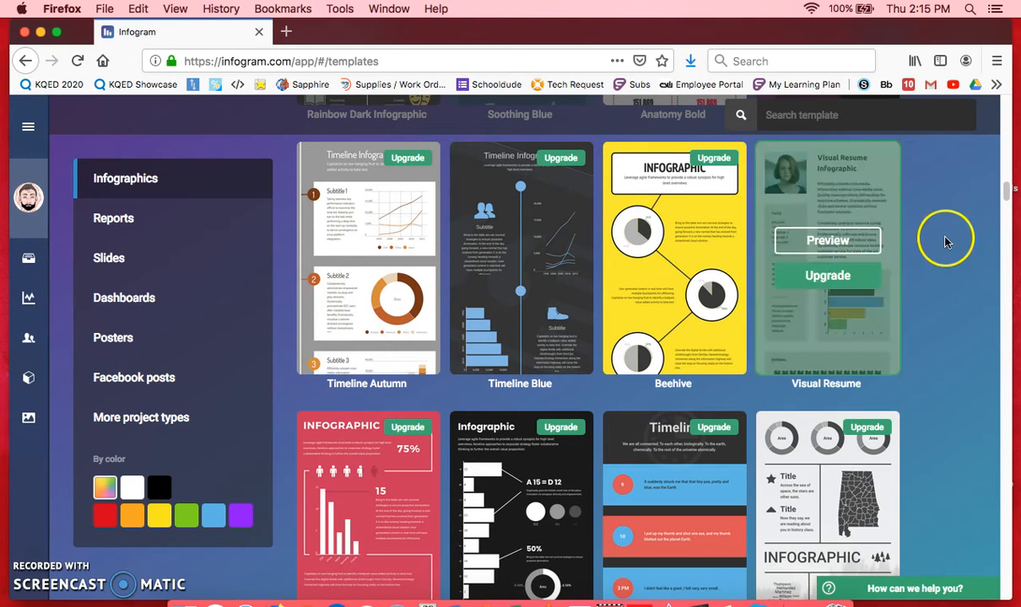
Create a public project named "Test" from the Infographic Modern template
{"action": "left_click_drag", "start_coordinate": [1010, 191], "coordinate": [995, 118]}
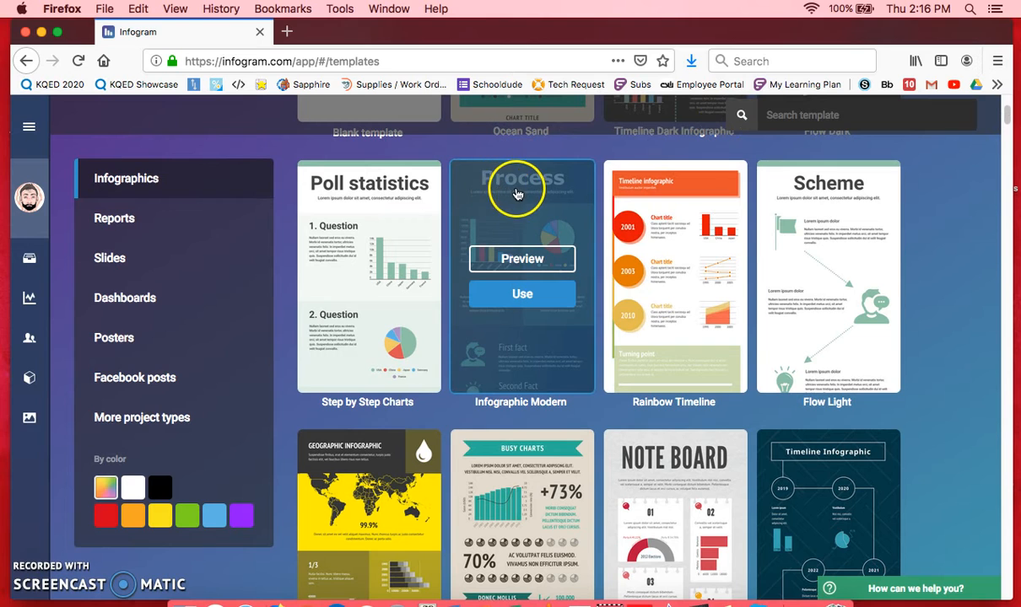
{"action": "left_click", "coordinate": [516, 260]}
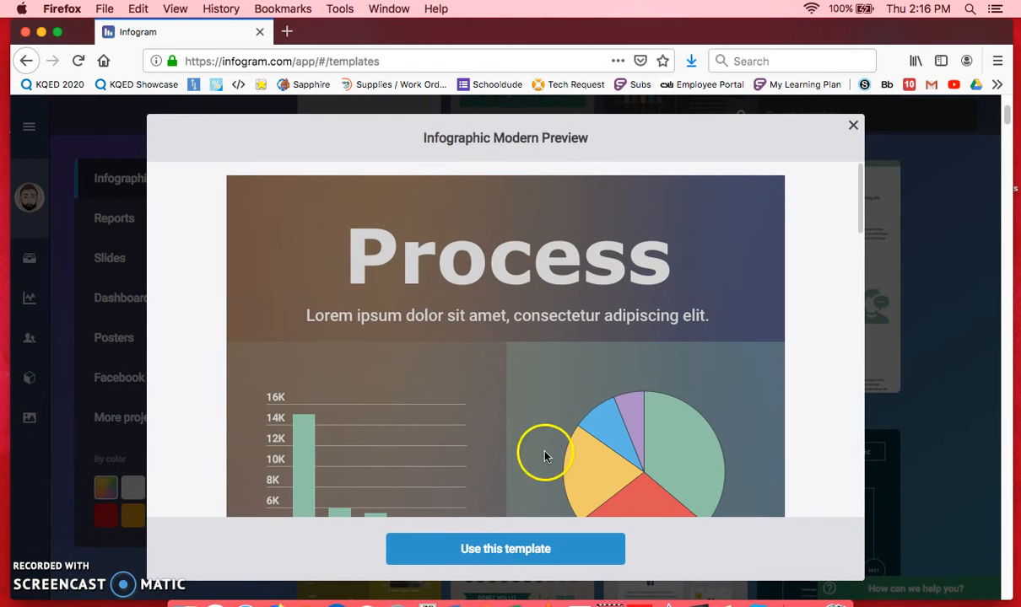
{"action": "left_click", "coordinate": [464, 550]}
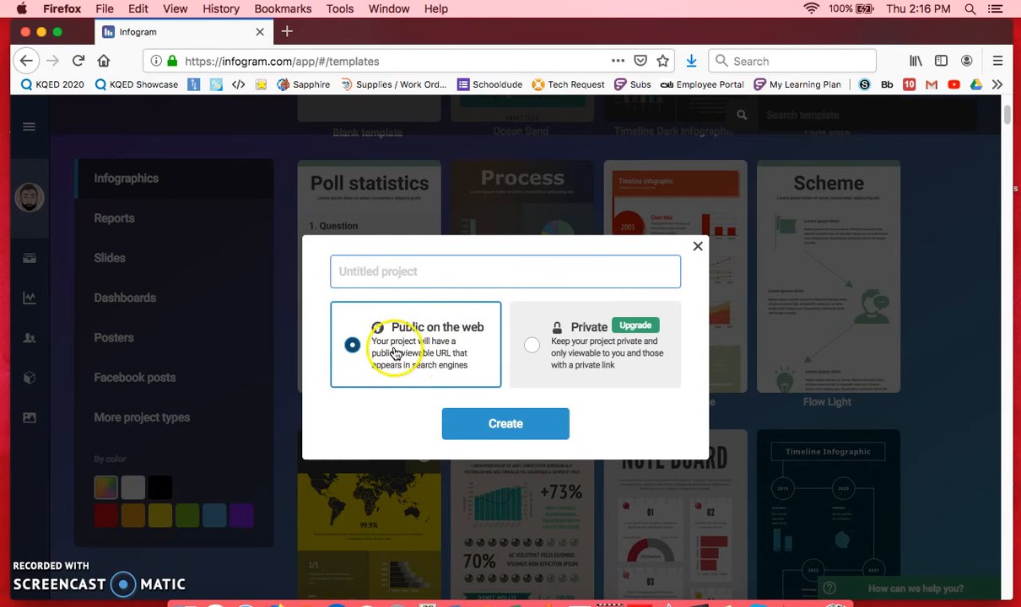
{"action": "left_click", "coordinate": [411, 273]}
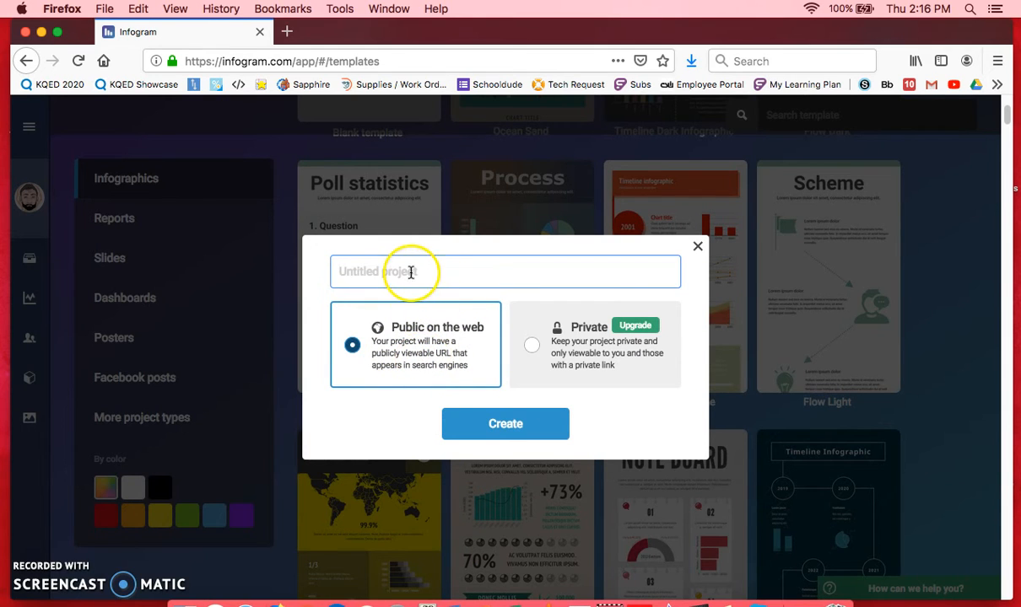
{"action": "type", "text": "Test"}
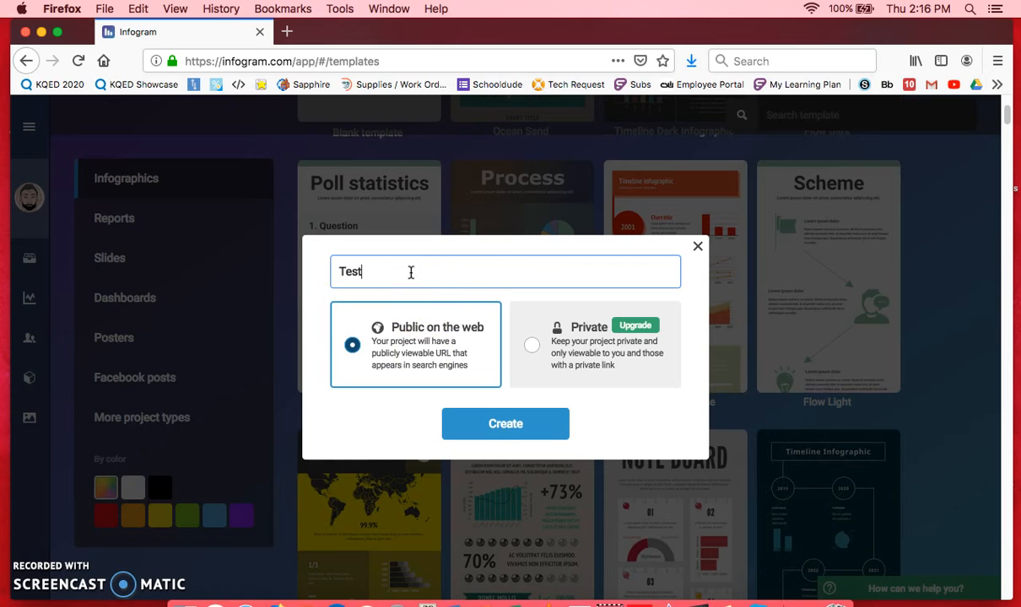
{"action": "left_click", "coordinate": [507, 424]}
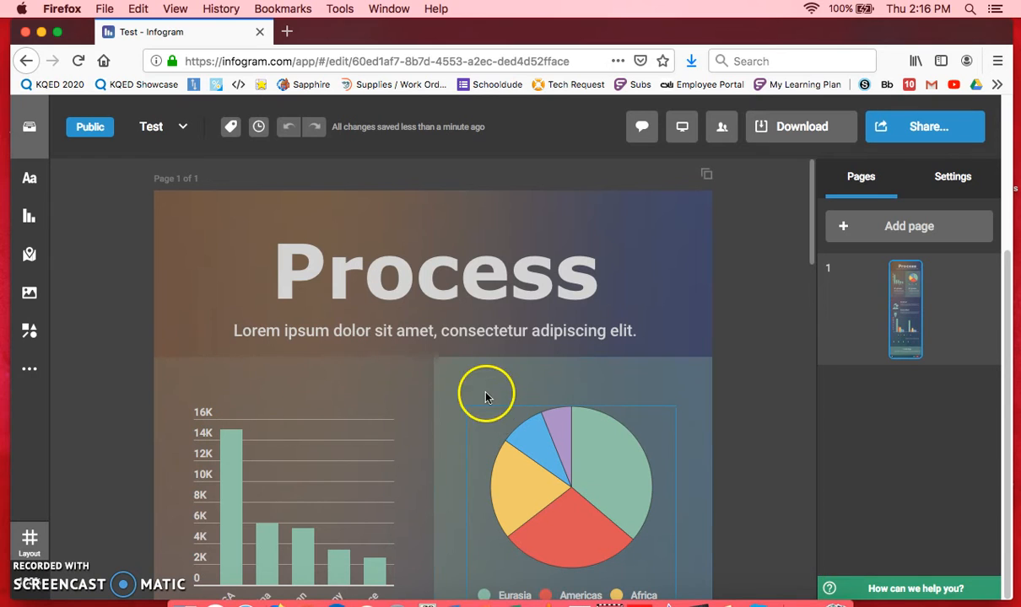
Replace the infographic's "Process" title with "Test Graph"
{"action": "left_click", "coordinate": [413, 280]}
{"action": "left_click", "coordinate": [403, 281]}
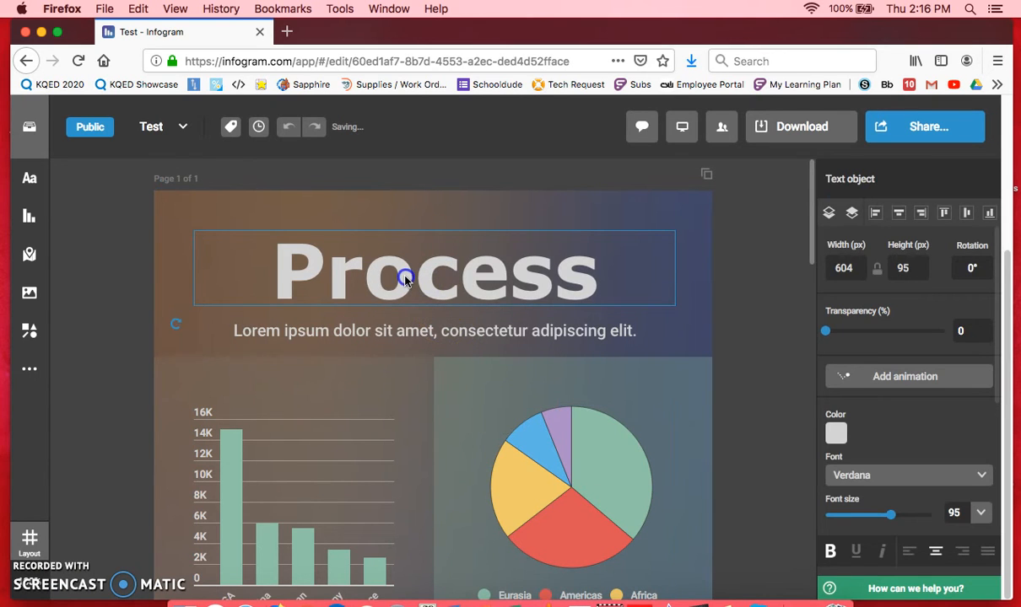
{"action": "double_click", "coordinate": [405, 276]}
{"action": "type", "text": "Tes"}
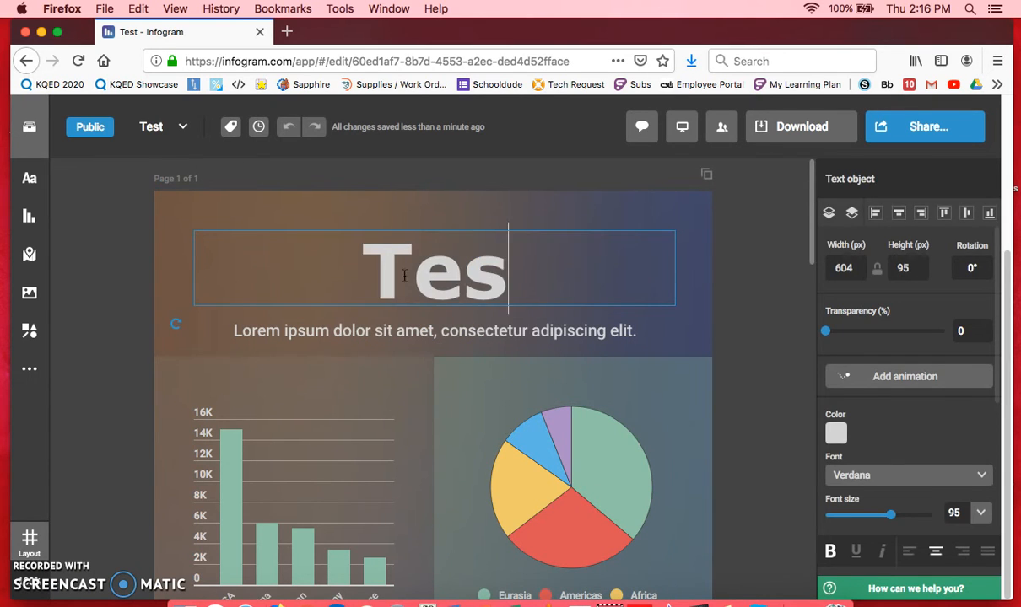
{"action": "type", "text": "t Graph"}
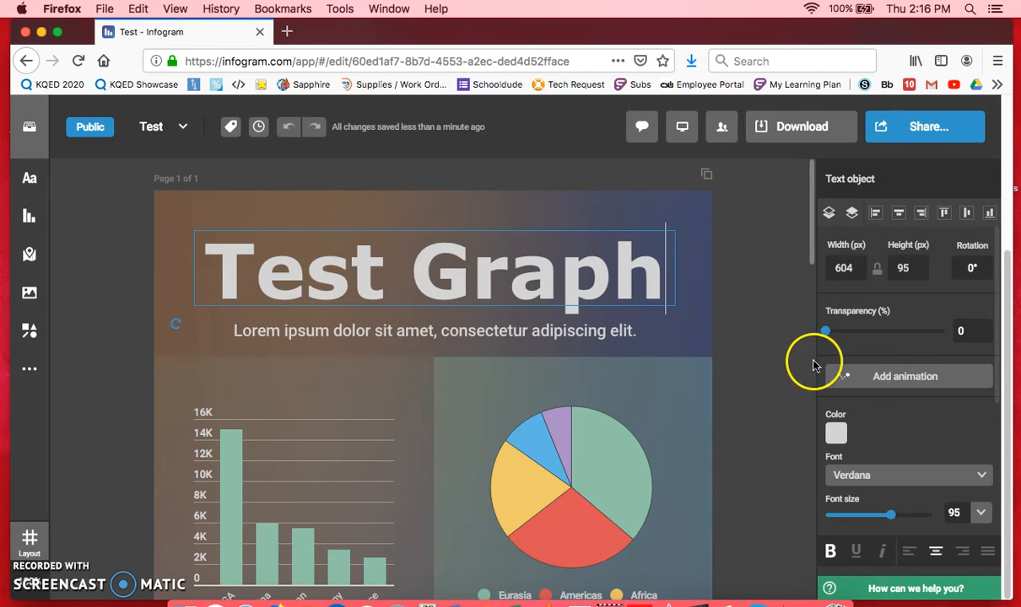
{"action": "left_click", "coordinate": [736, 384]}
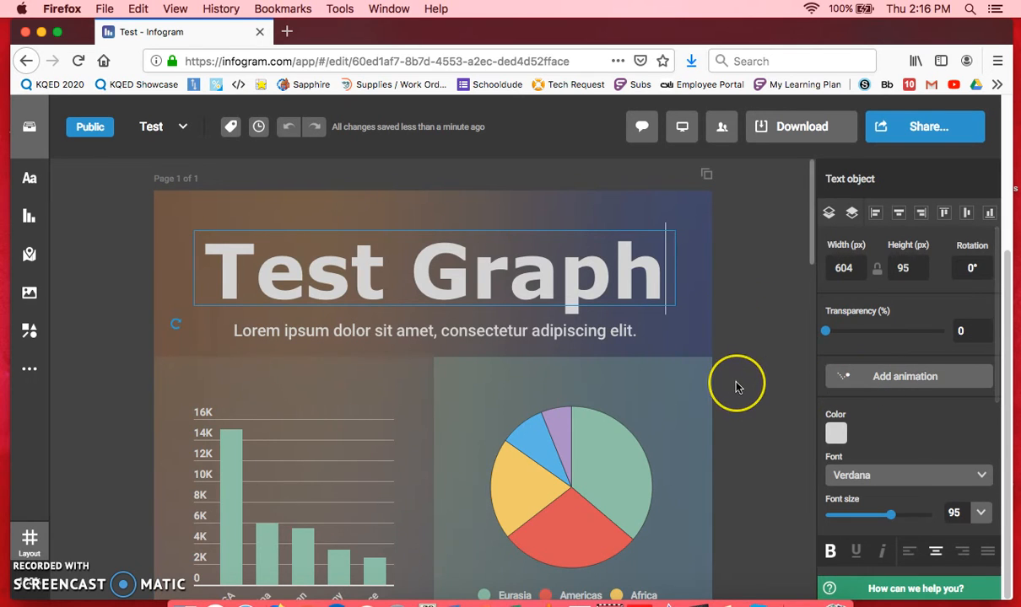
{"action": "left_click", "coordinate": [733, 328]}
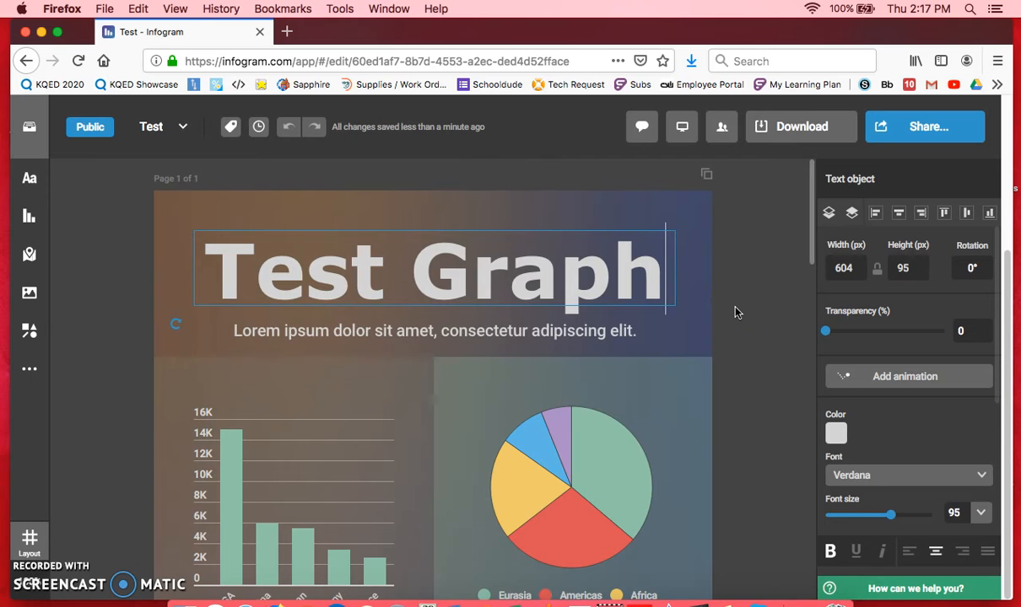
Open the project's publishing and sharing options and view the public infographic online
{"action": "left_click", "coordinate": [934, 127]}
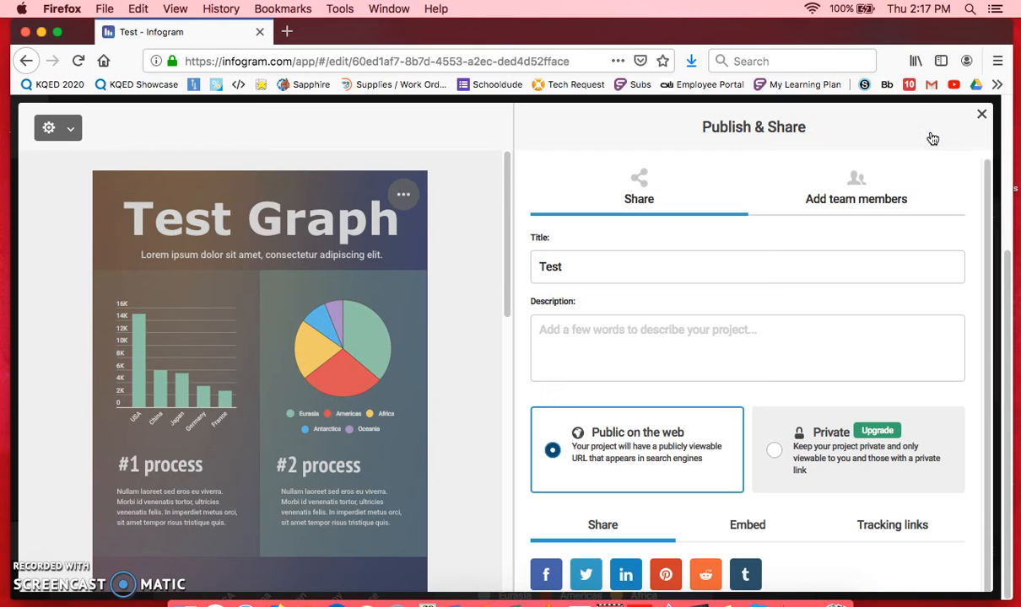
{"action": "left_click_drag", "start_coordinate": [985, 175], "coordinate": [986, 282]}
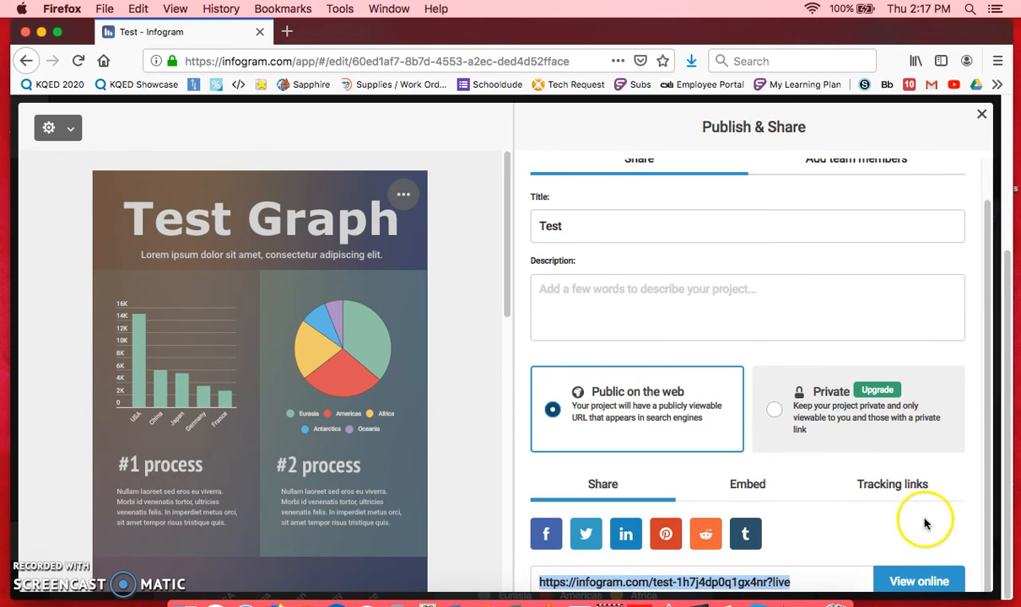
{"action": "left_click", "coordinate": [911, 582]}
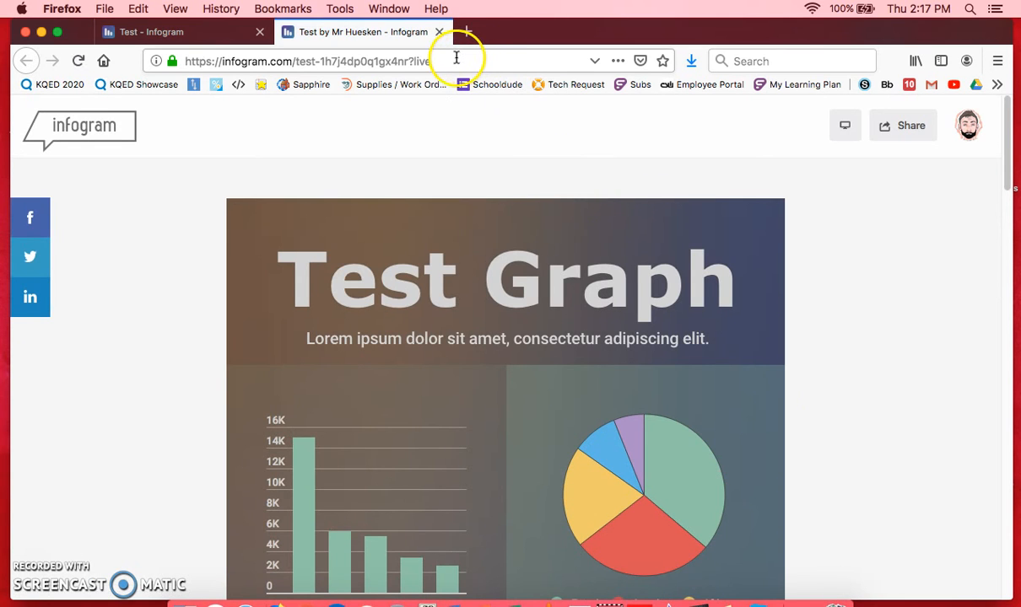
Show and select the share link of the online infographic, and return to the project editor
{"action": "left_click", "coordinate": [904, 128]}
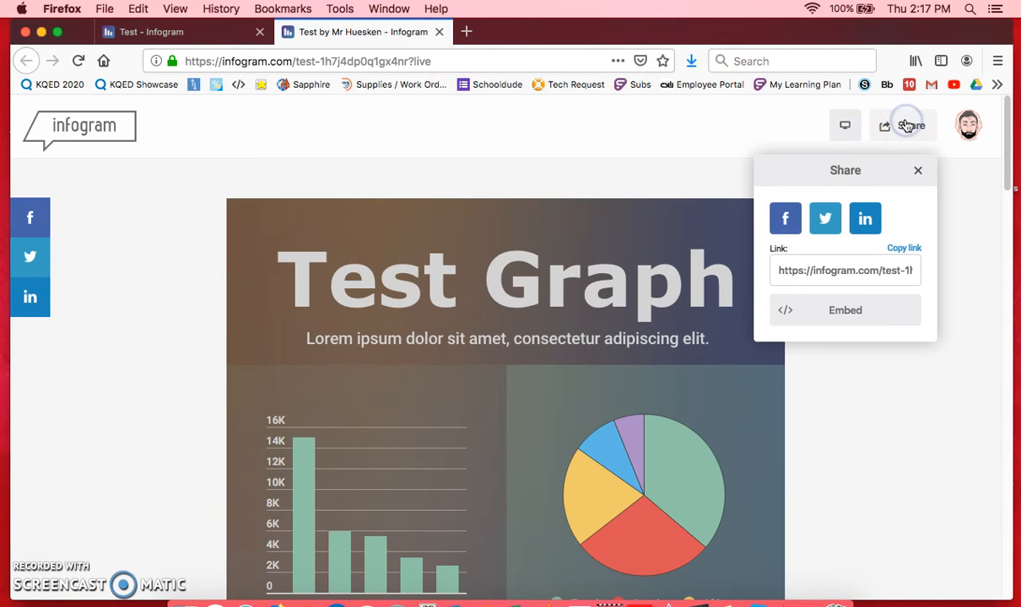
{"action": "left_click", "coordinate": [843, 271]}
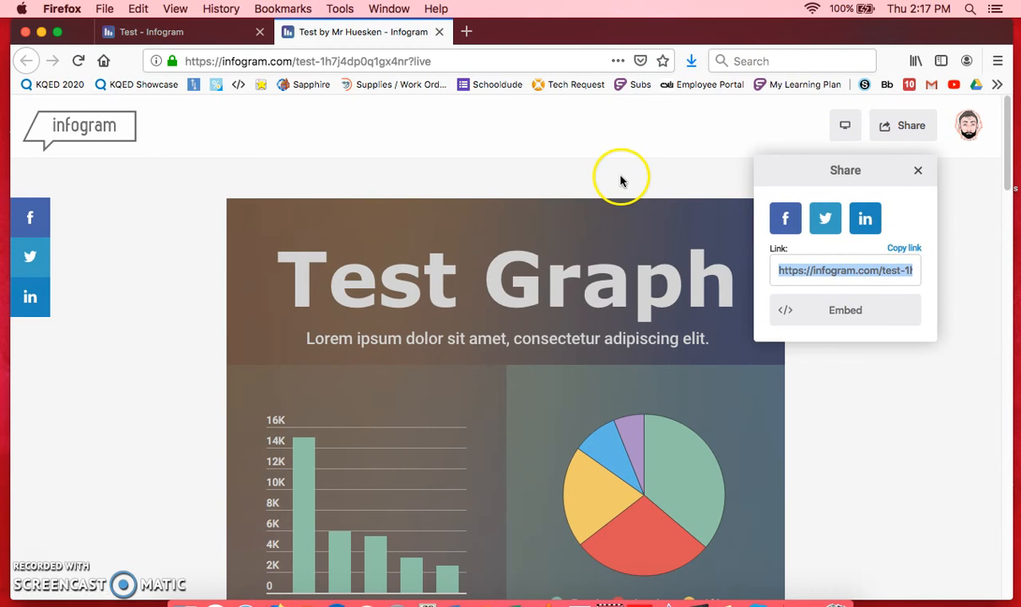
{"action": "left_click", "coordinate": [918, 172]}
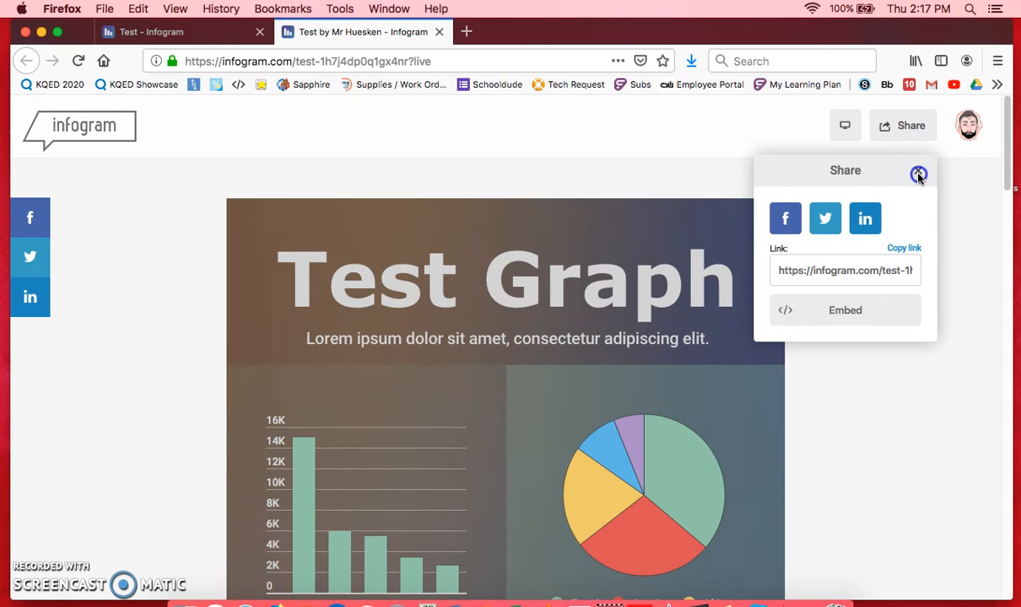
{"action": "left_click", "coordinate": [440, 32]}
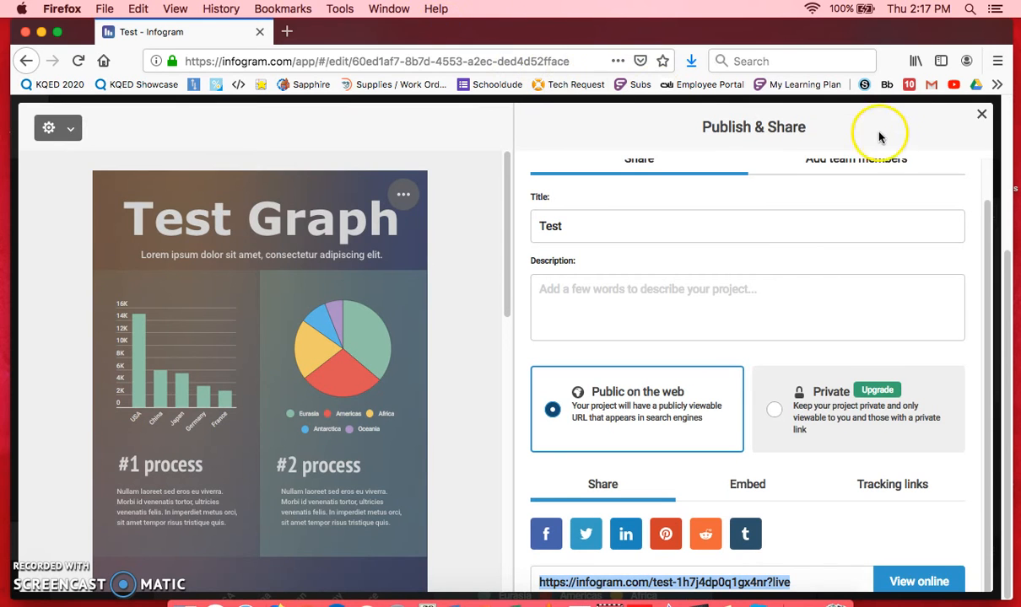
{"action": "left_click", "coordinate": [984, 115]}
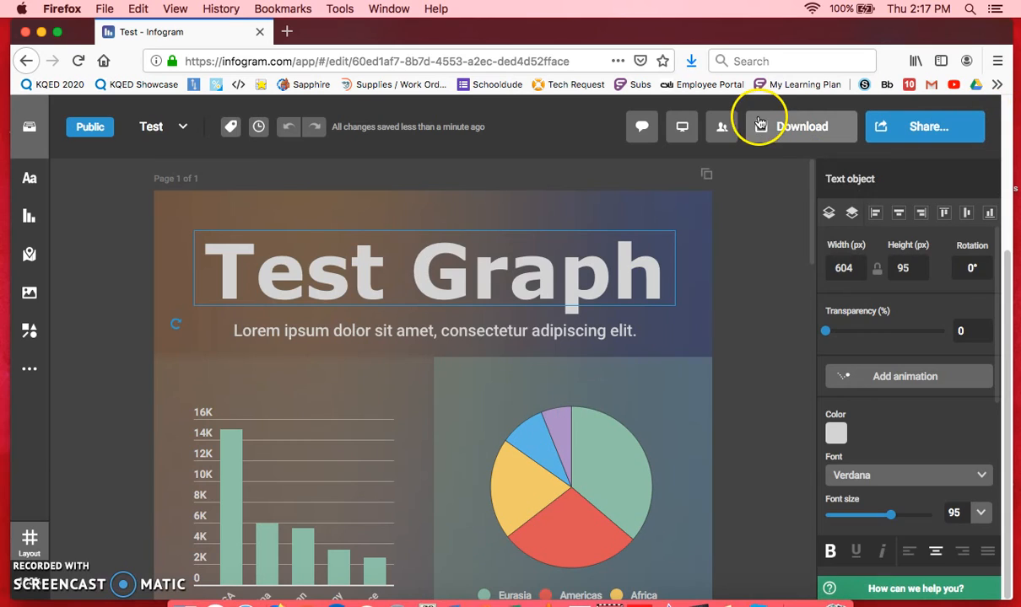
Examine the project's JPG and PDF download options and return to the editor
{"action": "left_click", "coordinate": [787, 127]}
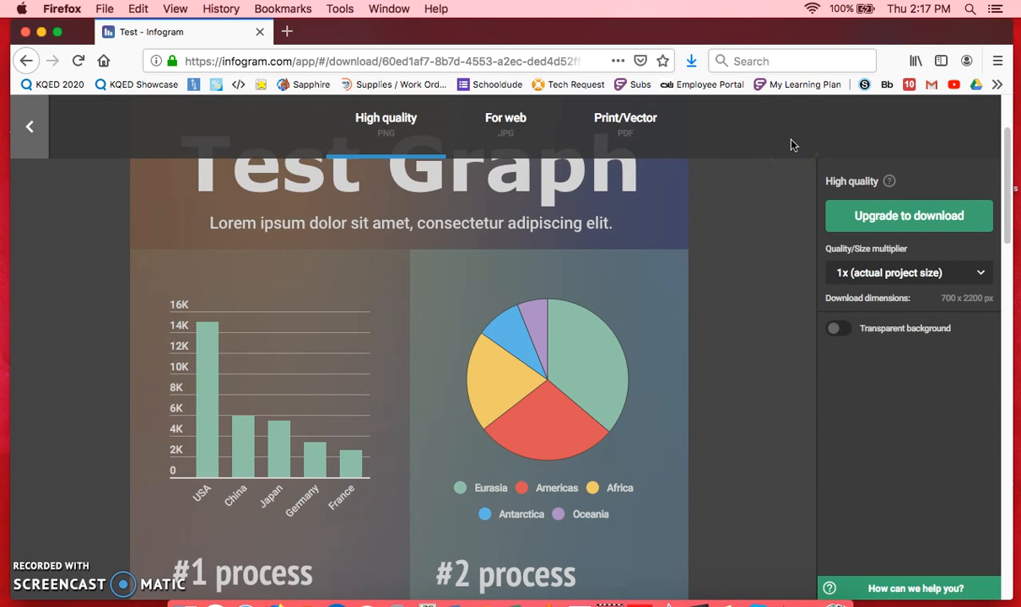
{"action": "left_click", "coordinate": [506, 124]}
{"action": "left_click", "coordinate": [581, 128]}
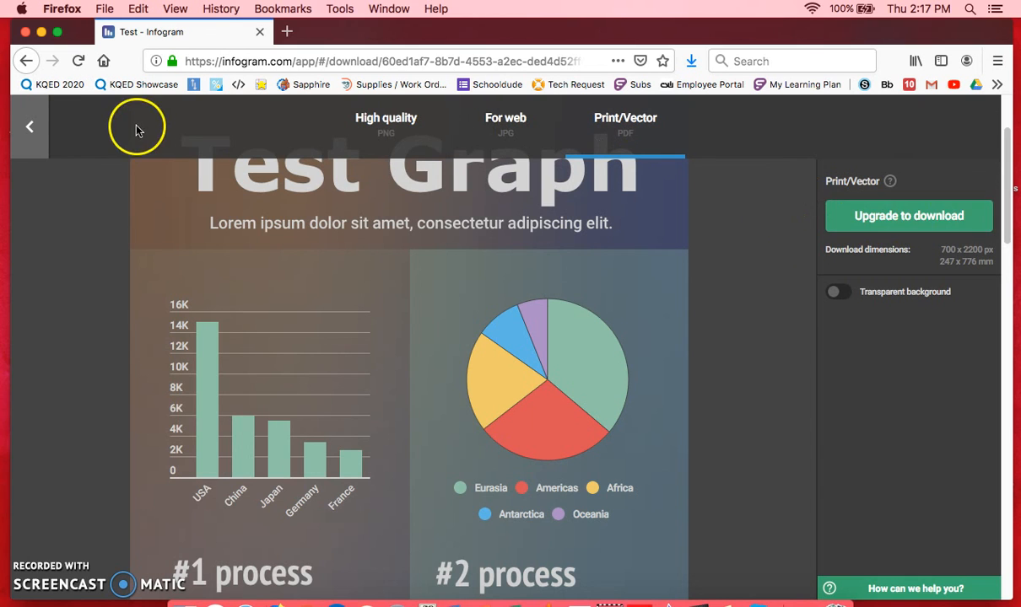
{"action": "left_click", "coordinate": [30, 127]}
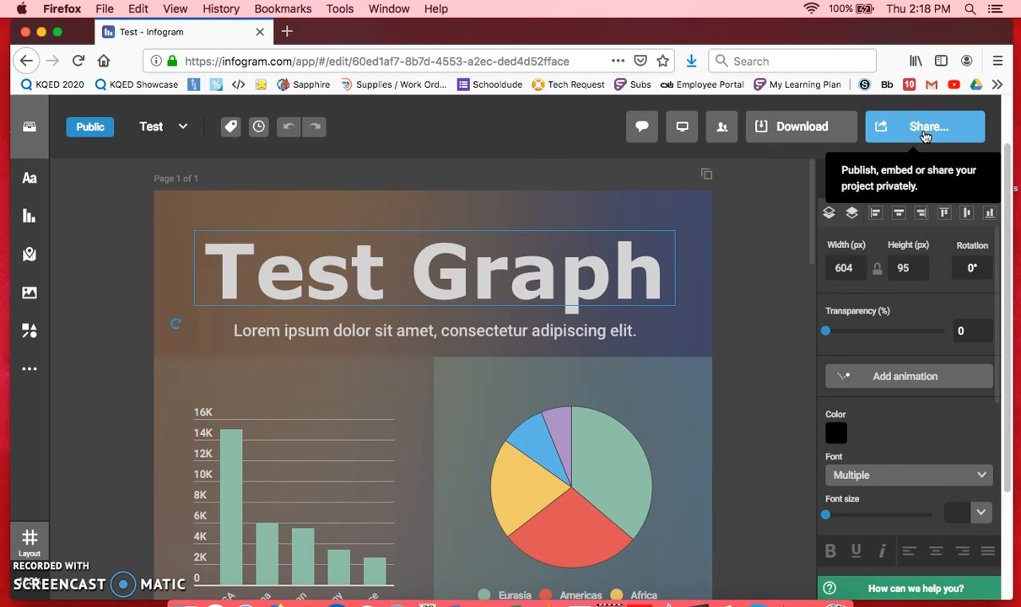
{"action": "left_click", "coordinate": [728, 271]}
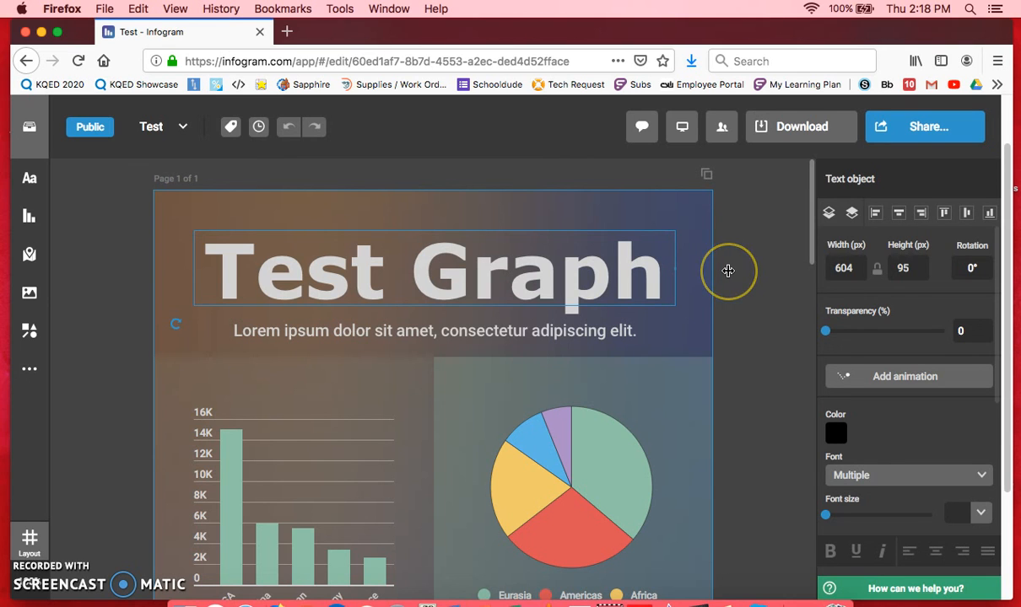